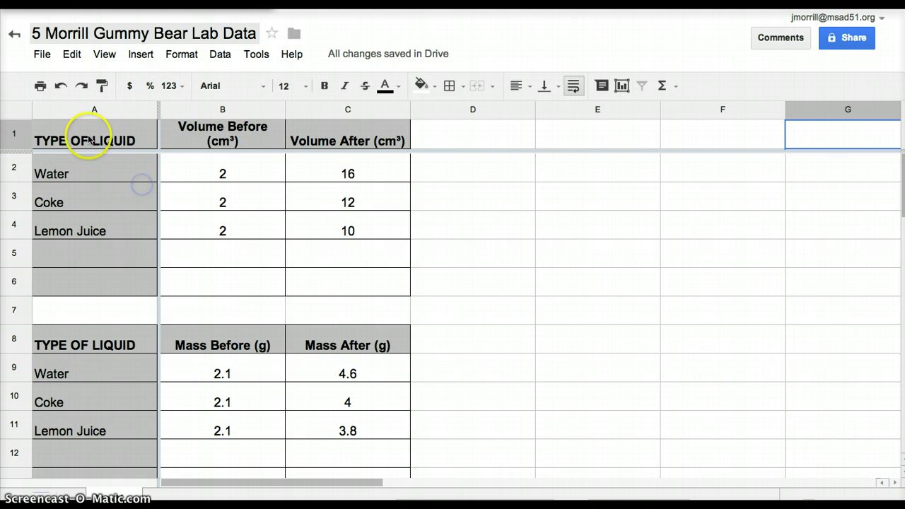
Create a column chart from the volume table A1:C4, showing volume before and after per liquid.
{"action": "left_click_drag", "start_coordinate": [52, 128], "coordinate": [350, 228]}
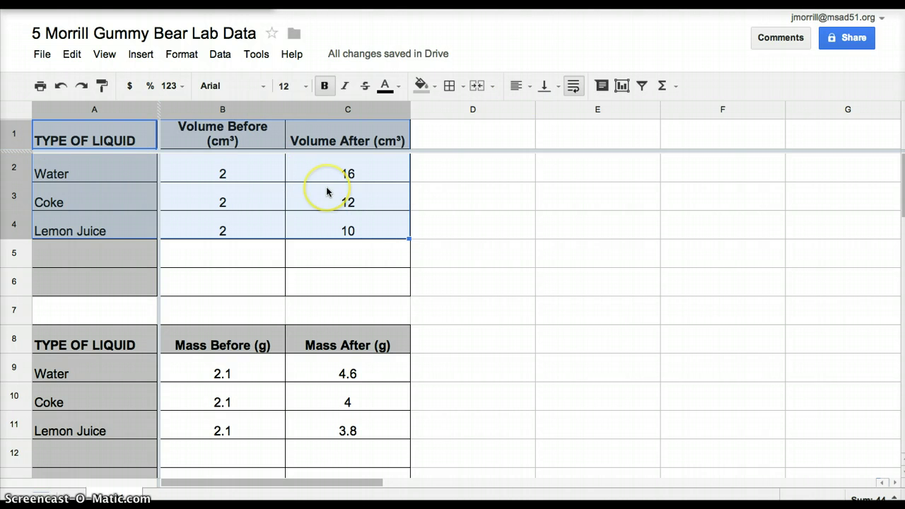
{"action": "left_click", "coordinate": [622, 85]}
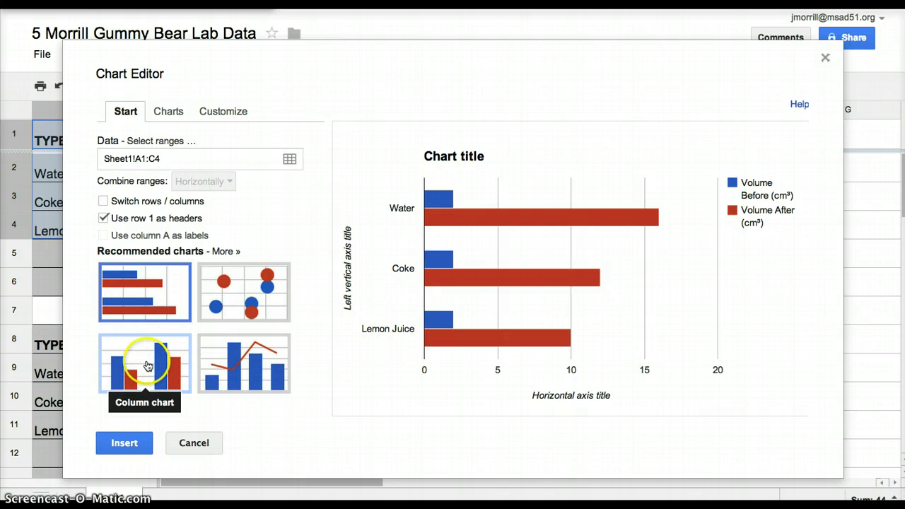
{"action": "left_click", "coordinate": [148, 366]}
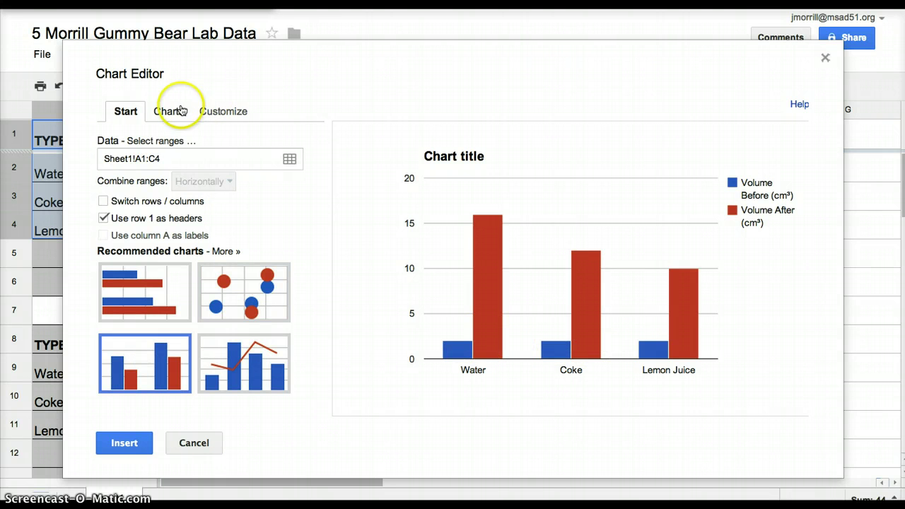
Replace the placeholder chart title with 'Volume of Gummy Bears Before and After Liquids'.
{"action": "left_click", "coordinate": [216, 114]}
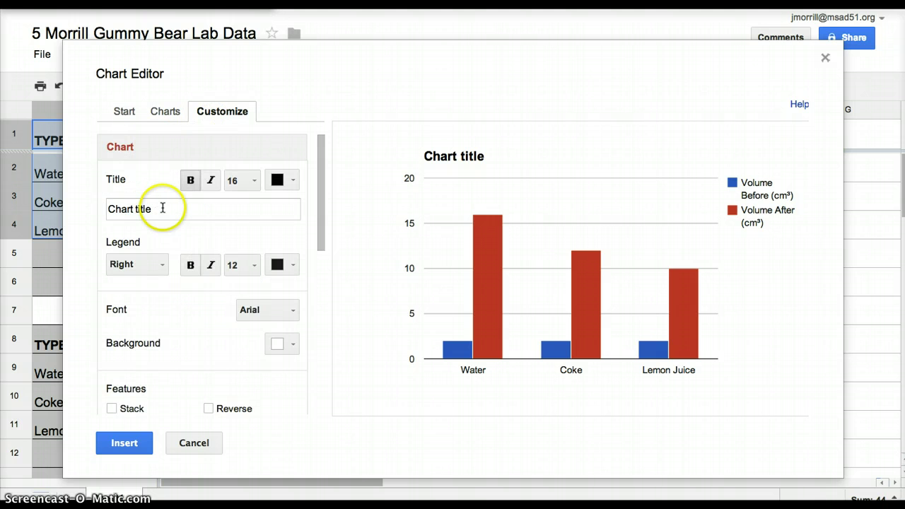
{"action": "left_click_drag", "start_coordinate": [160, 208], "coordinate": [103, 208]}
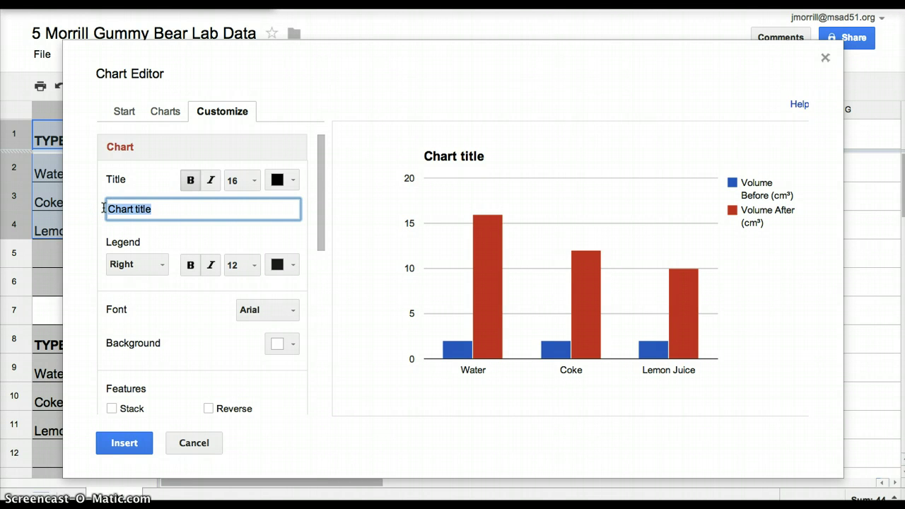
{"action": "type", "text": "Volume of Gummy Bears Before and"}
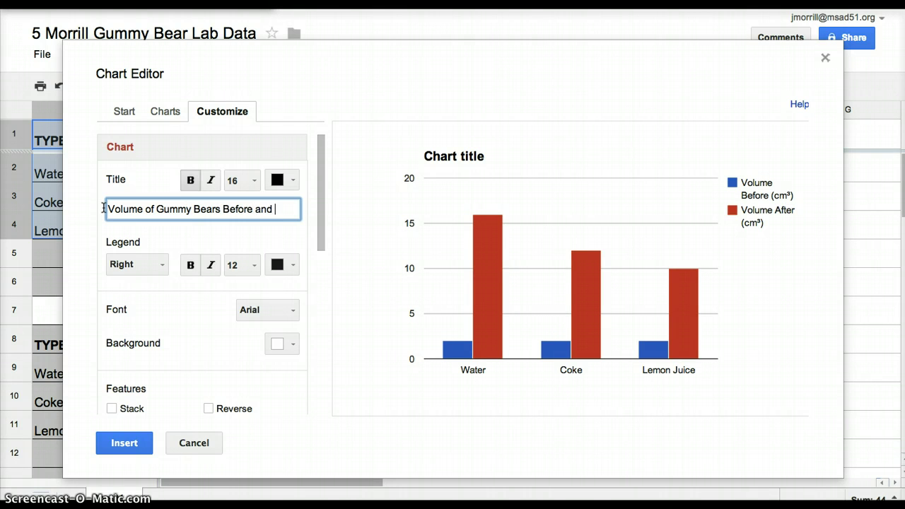
{"action": "type", "text": "After"}
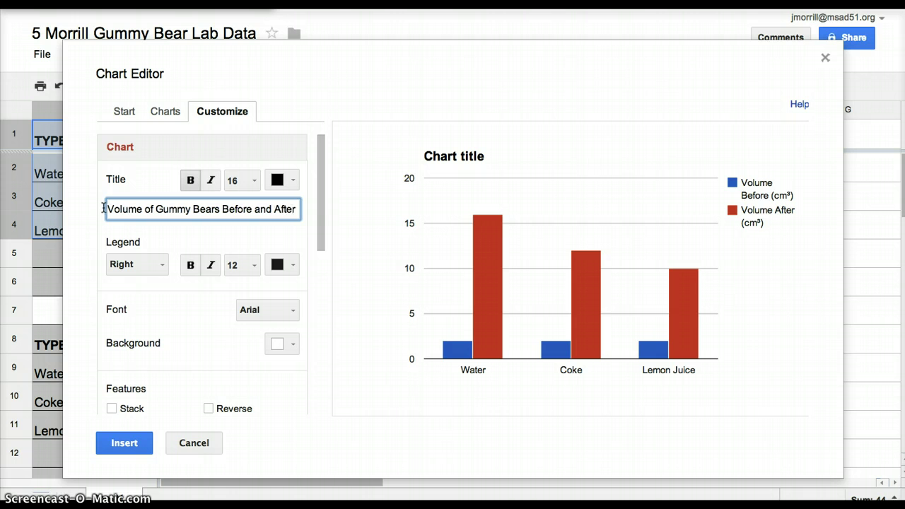
{"action": "type", "text": " Li"}
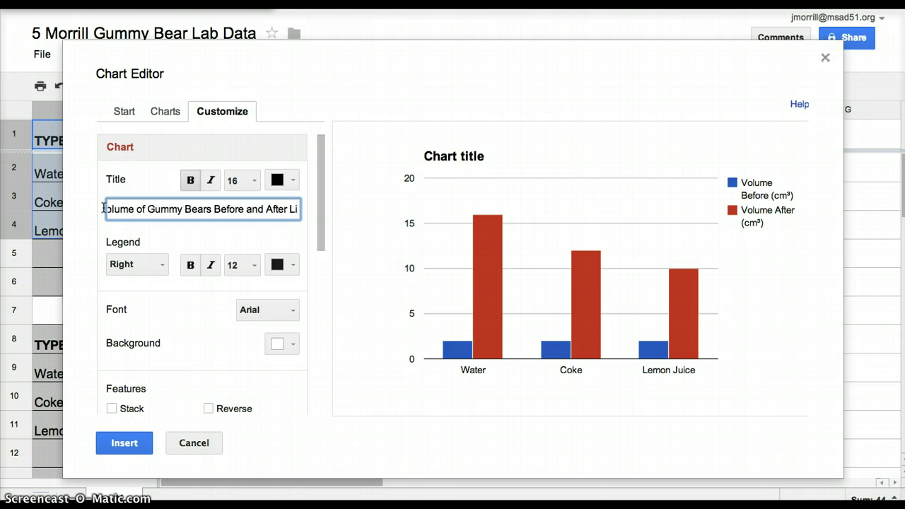
{"action": "type", "text": "quids"}
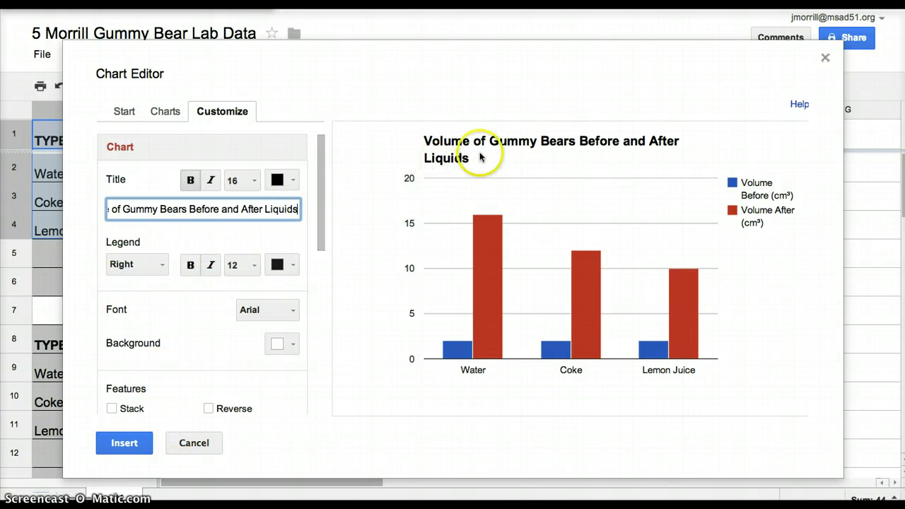
Title the horizontal axis 'Type of Liquid'.
{"action": "scroll", "coordinate": [163, 364], "scroll_direction": "down", "scroll_amount": 5}
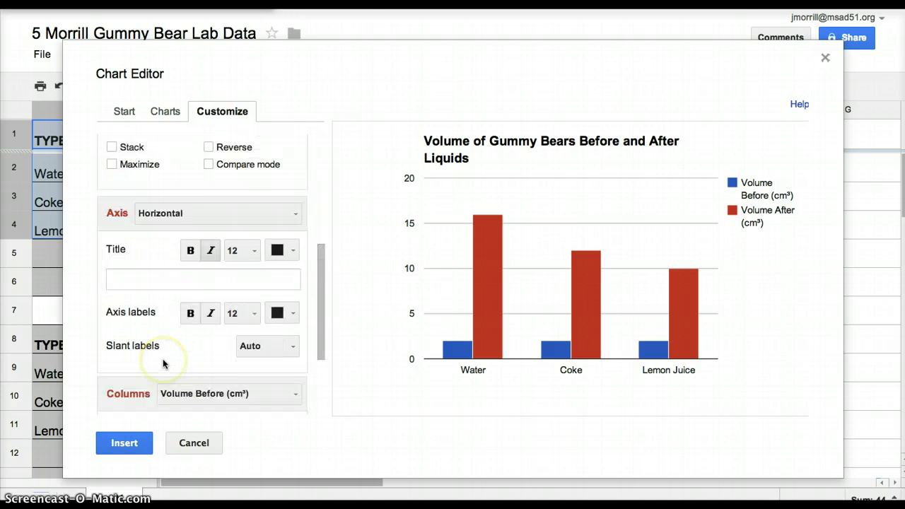
{"action": "scroll", "coordinate": [163, 365], "scroll_direction": "down", "scroll_amount": 2}
{"action": "scroll", "coordinate": [163, 364], "scroll_direction": "up", "scroll_amount": 3}
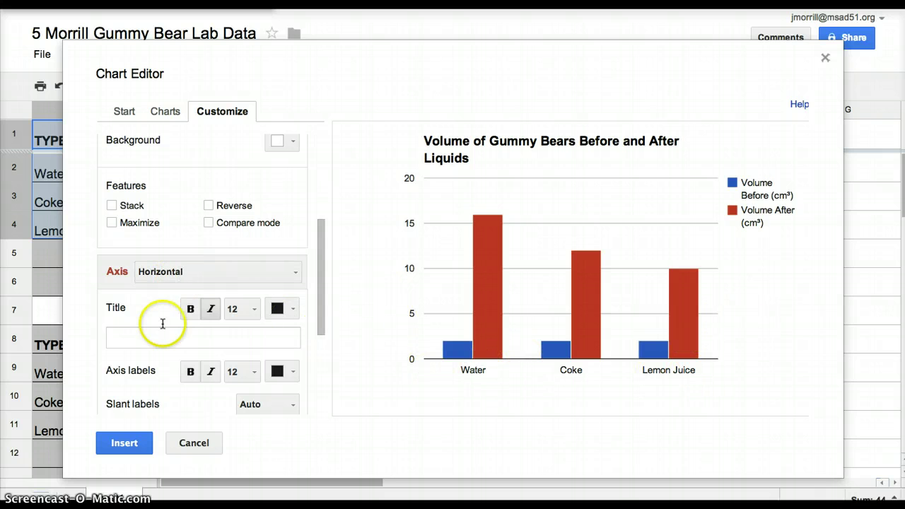
{"action": "left_click", "coordinate": [121, 339]}
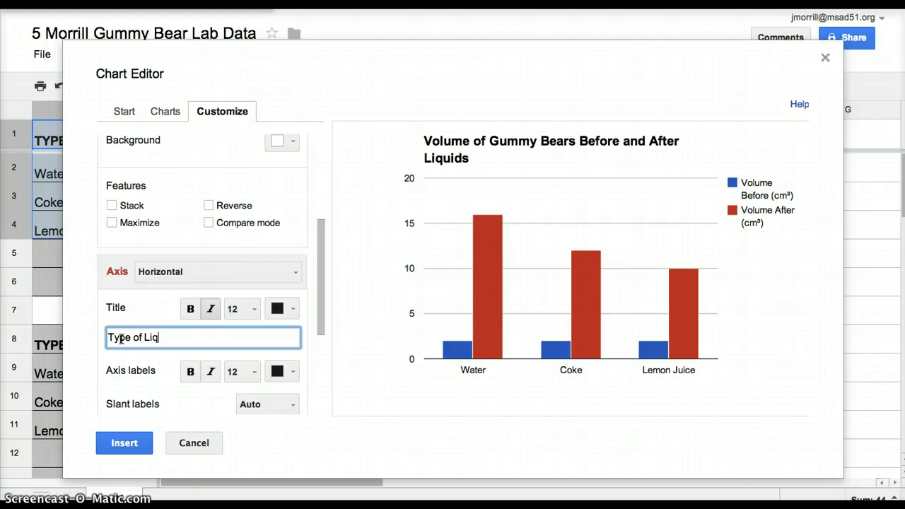
{"action": "type", "text": "Type of Liquid"}
Title the left vertical axis 'Volume in cm^3'.
{"action": "scroll", "coordinate": [138, 327], "scroll_direction": "down", "scroll_amount": 5}
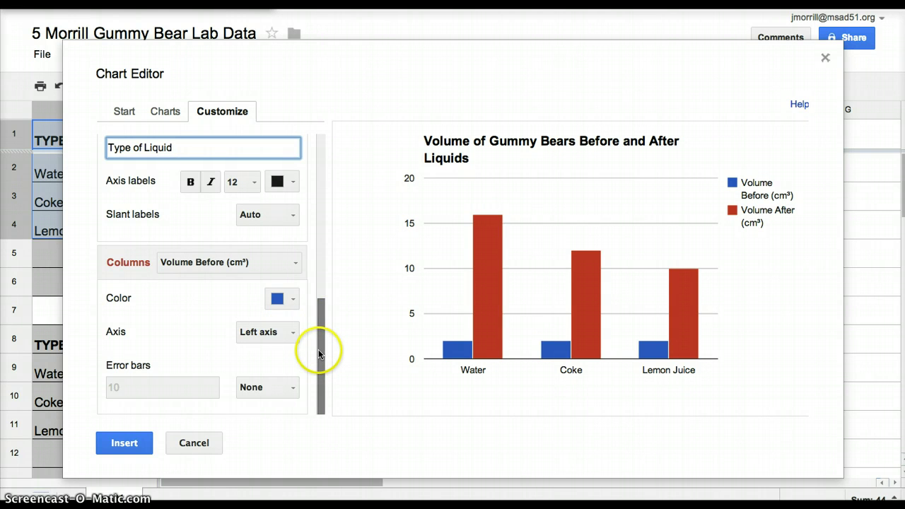
{"action": "left_click_drag", "start_coordinate": [318, 349], "coordinate": [316, 281]}
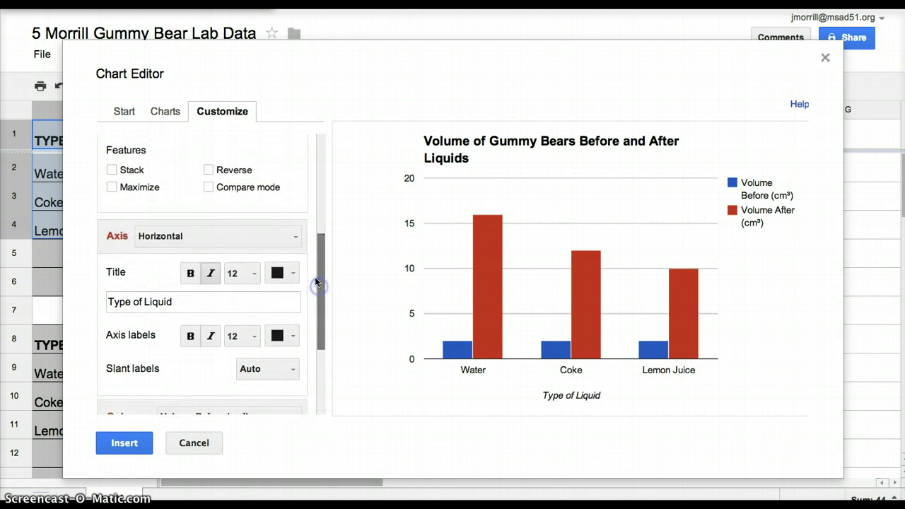
{"action": "left_click", "coordinate": [295, 235]}
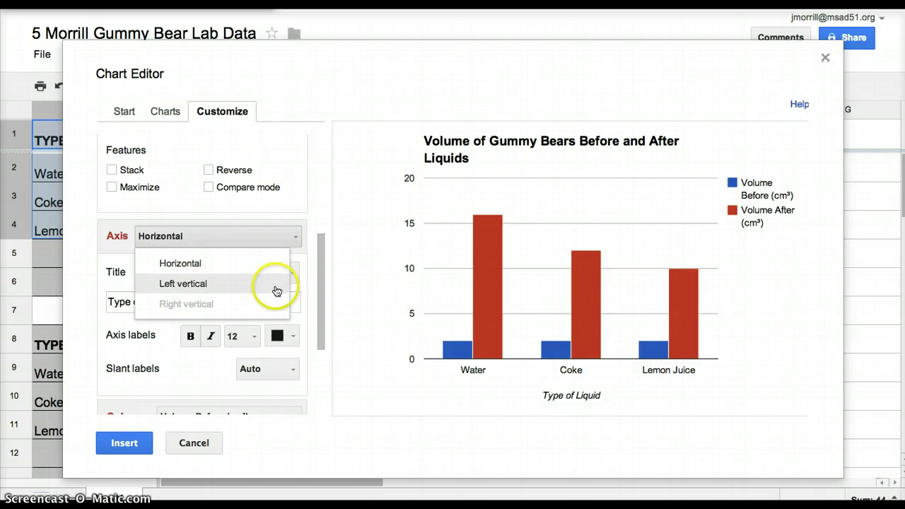
{"action": "left_click", "coordinate": [277, 292]}
{"action": "left_click", "coordinate": [178, 306]}
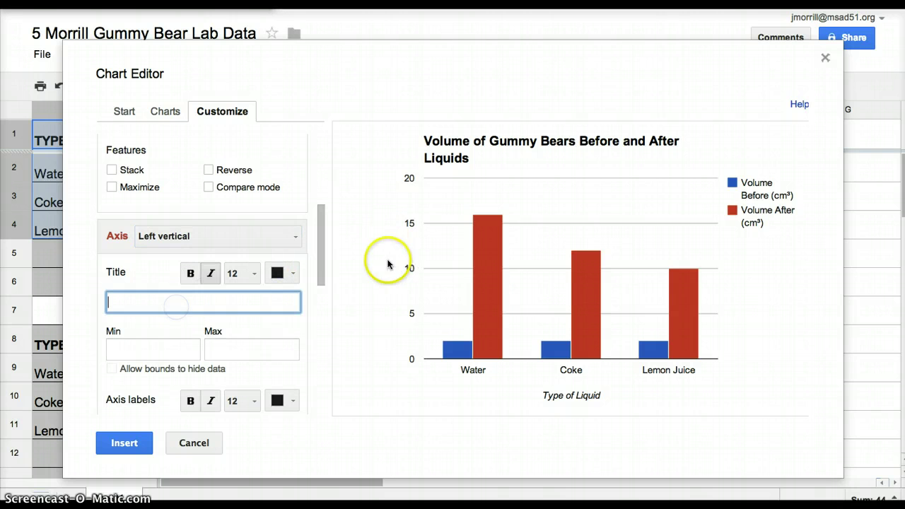
{"action": "type", "text": "Volume in cm^"}
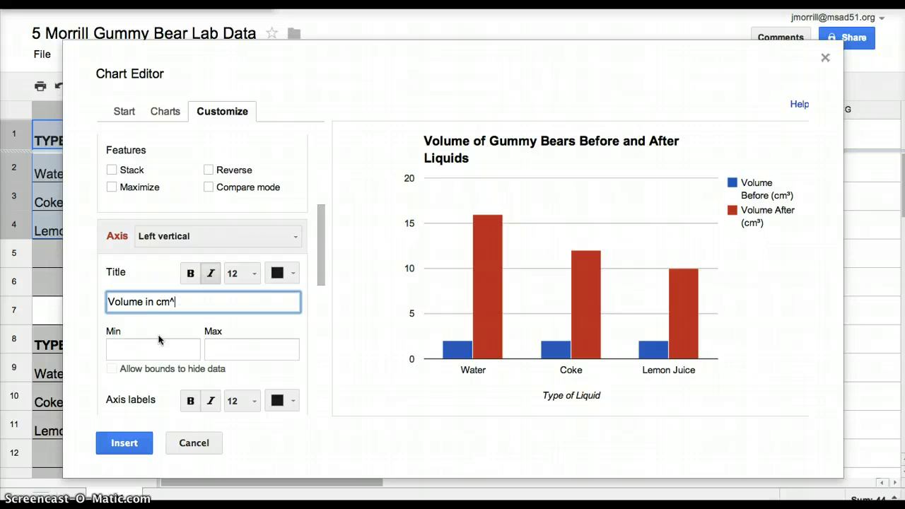
{"action": "type", "text": "3"}
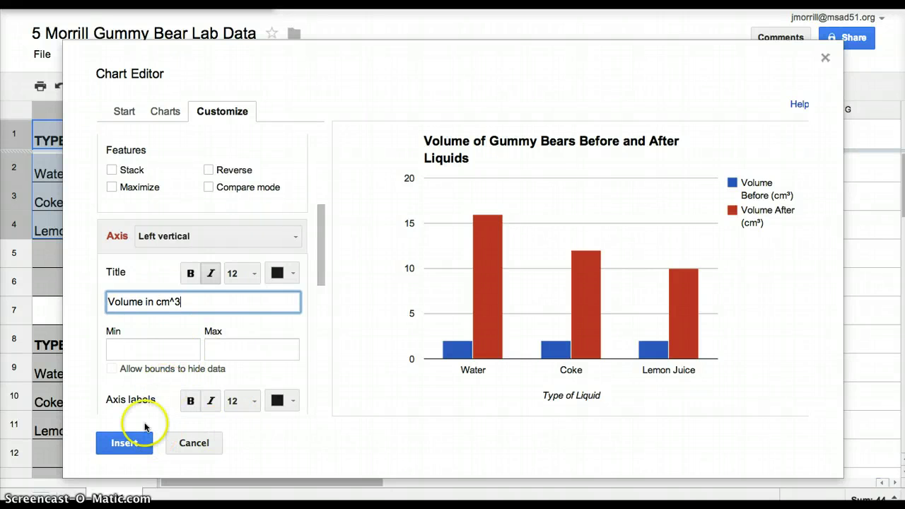
Insert the volume chart, move it over columns D–F and shrink it beside the table.
{"action": "left_click", "coordinate": [133, 449]}
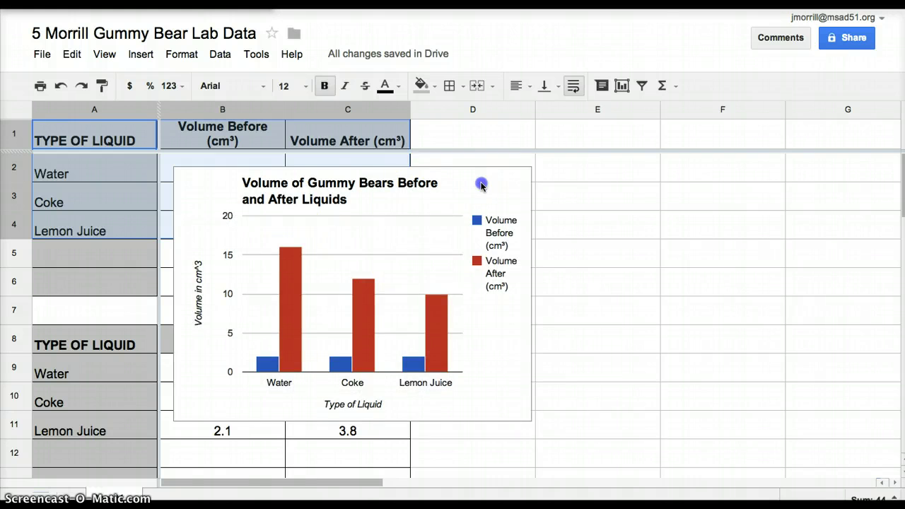
{"action": "left_click", "coordinate": [469, 182]}
{"action": "left_click_drag", "start_coordinate": [479, 164], "coordinate": [743, 99]}
{"action": "left_click_drag", "start_coordinate": [804, 437], "coordinate": [872, 318]}
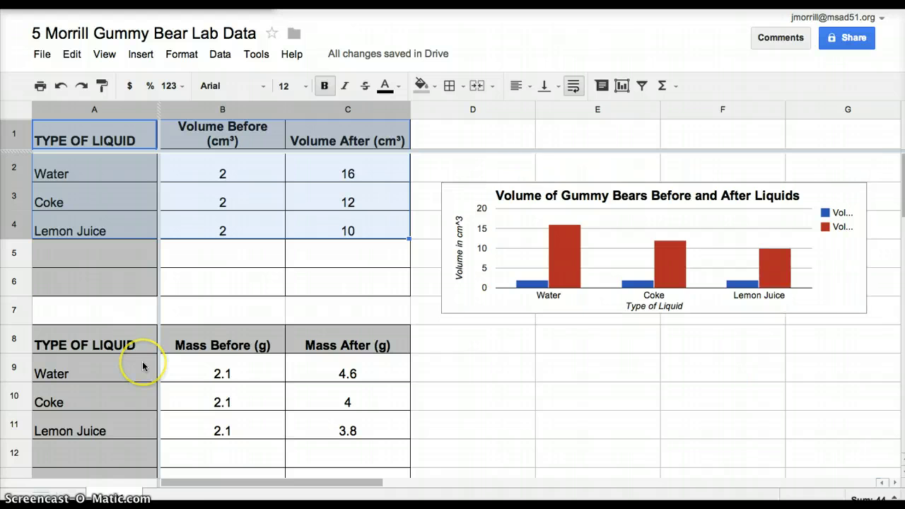
Create a column chart from the mass table A8:C11 for Water, Coke and Lemon Juice.
{"action": "scroll", "coordinate": [750, 372], "scroll_direction": "down", "scroll_amount": 2}
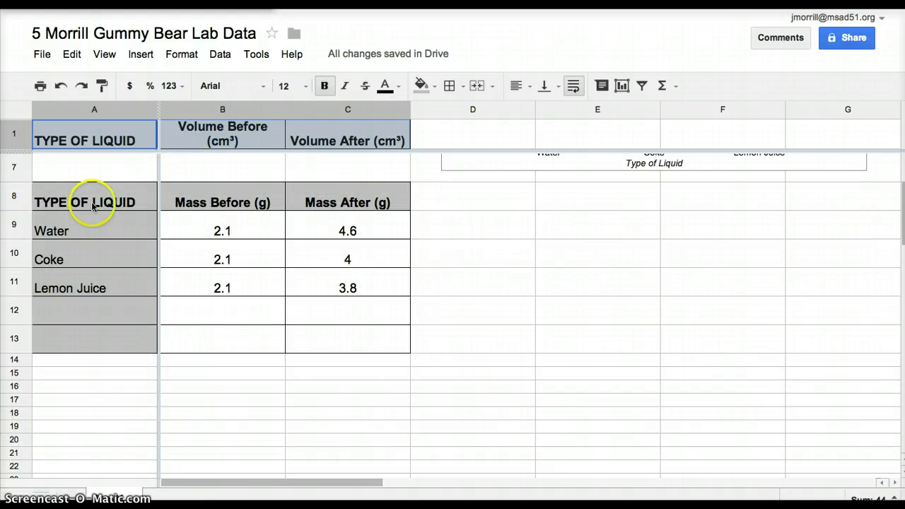
{"action": "left_click_drag", "start_coordinate": [75, 203], "coordinate": [359, 288]}
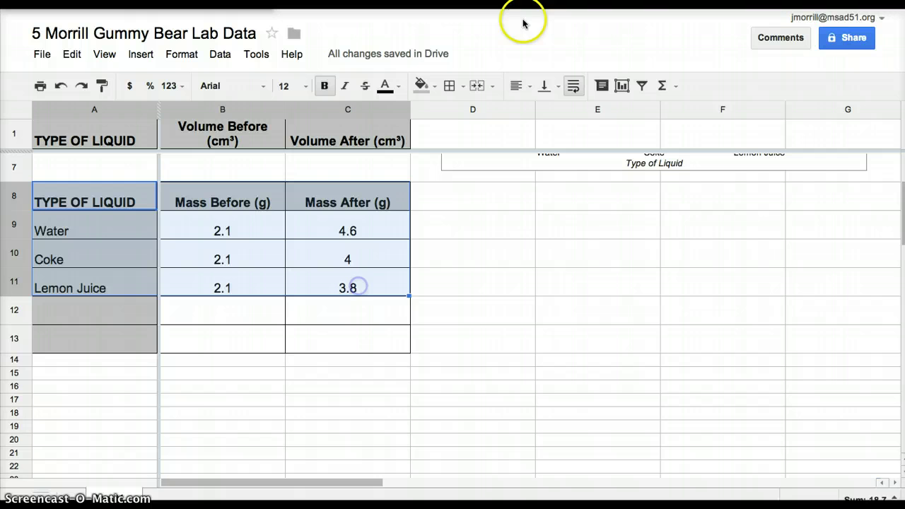
{"action": "left_click", "coordinate": [621, 85]}
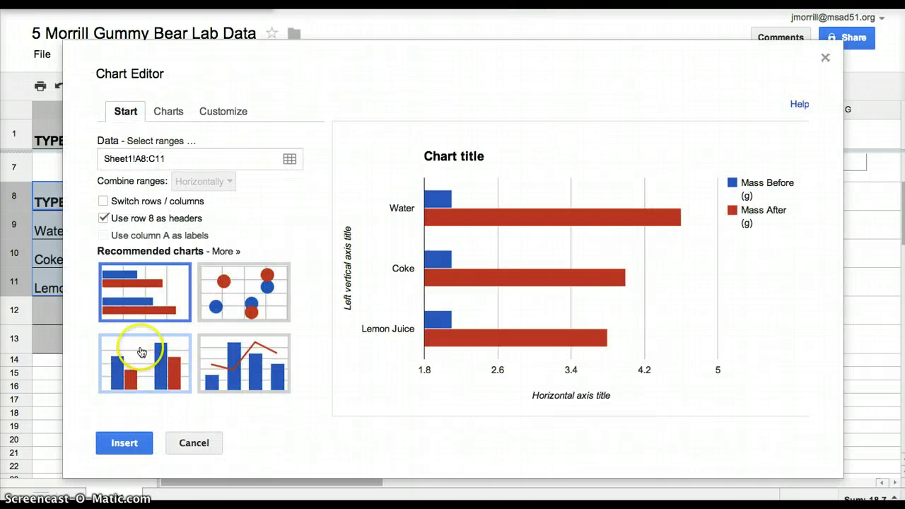
{"action": "left_click", "coordinate": [149, 357]}
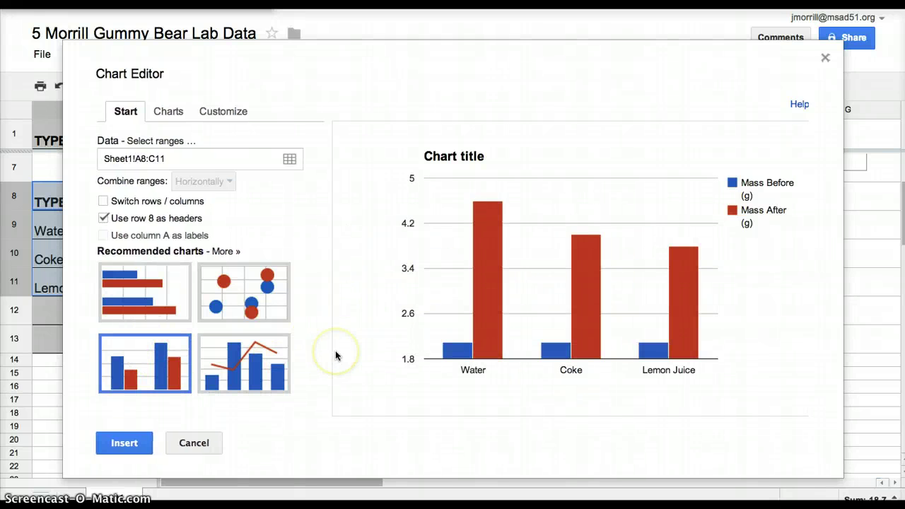
{"action": "left_click", "coordinate": [222, 114]}
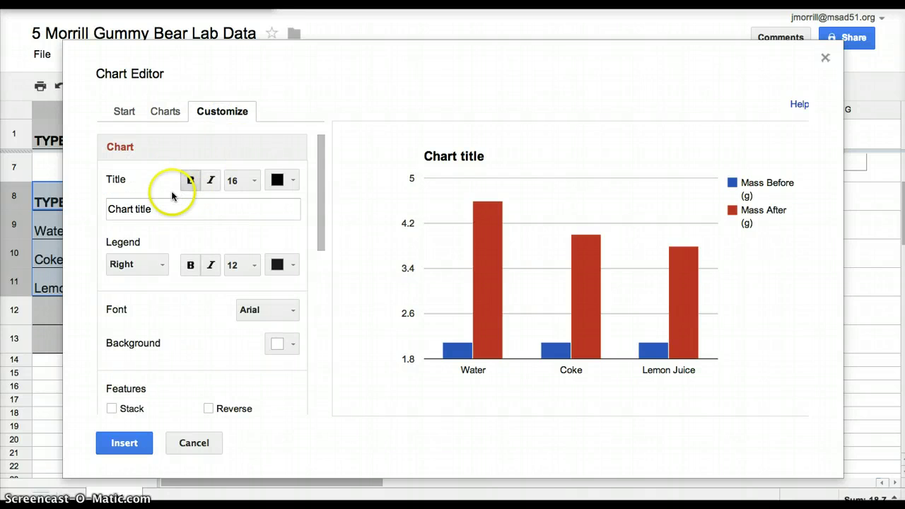
Replace the placeholder title with 'Mass of Gummy Bears Before and After Liquid'.
{"action": "left_click_drag", "start_coordinate": [163, 210], "coordinate": [89, 210]}
{"action": "type", "text": "Mass of Gummy"}
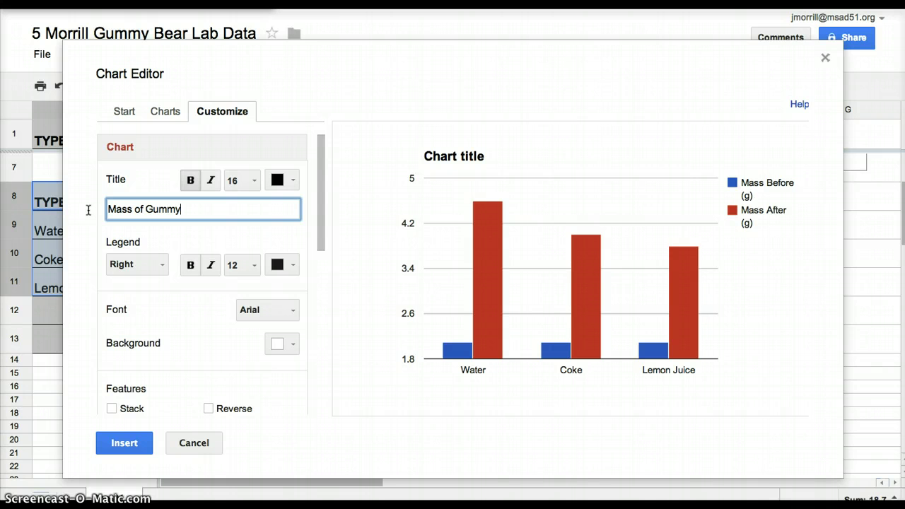
{"action": "type", "text": " Bears Before and After"}
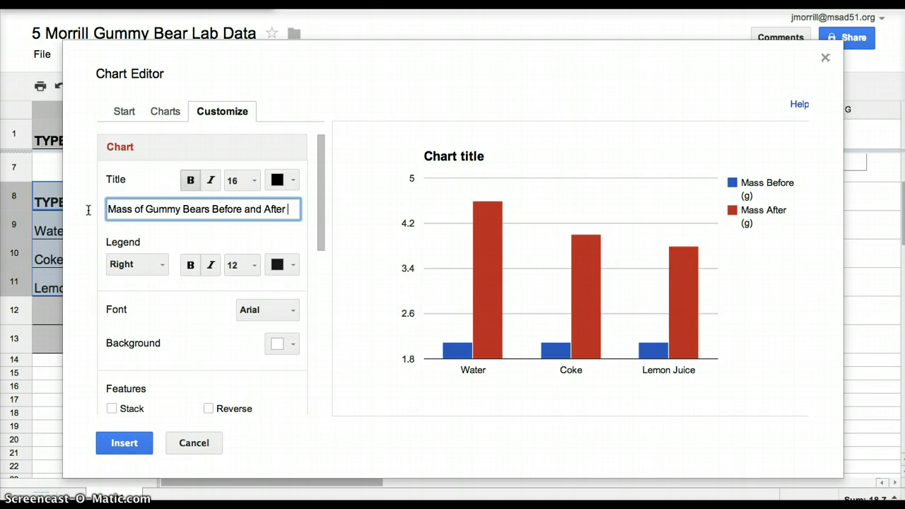
{"action": "type", "text": " Liquid"}
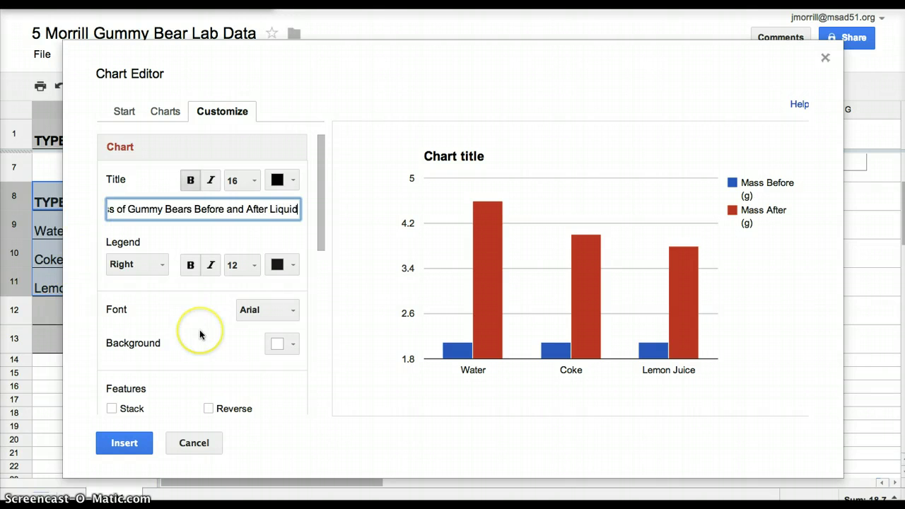
Title the mass chart's horizontal axis 'Type of Liquid'.
{"action": "scroll", "coordinate": [200, 334], "scroll_direction": "down", "scroll_amount": 3}
{"action": "scroll", "coordinate": [200, 334], "scroll_direction": "down", "scroll_amount": 4}
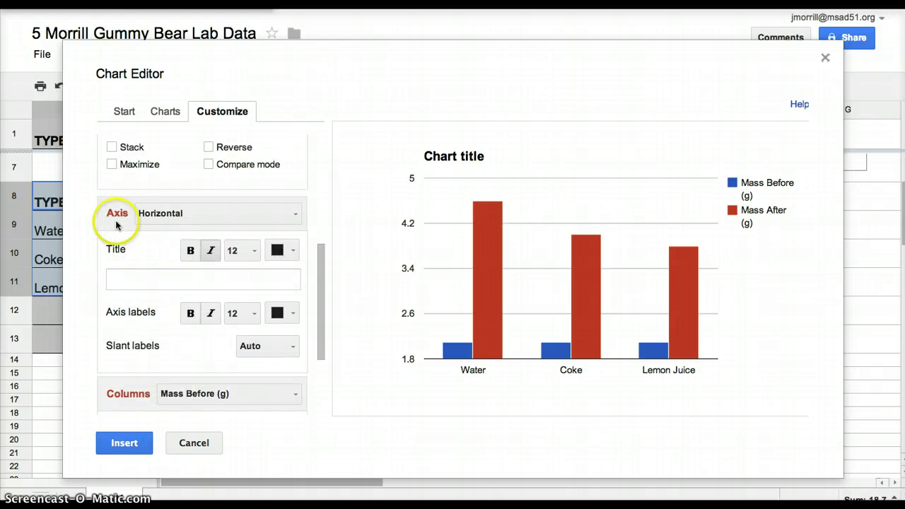
{"action": "left_click", "coordinate": [128, 237]}
{"action": "left_click", "coordinate": [152, 281]}
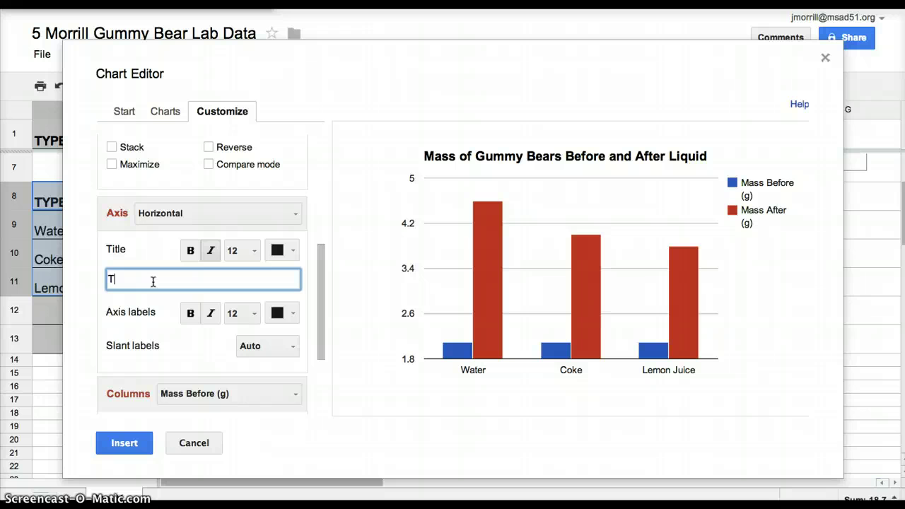
{"action": "type", "text": "Type of Liquid"}
Title the left vertical axis 'Mass of Gummy Bears in (g)'.
{"action": "scroll", "coordinate": [202, 347], "scroll_direction": "down", "scroll_amount": 2}
{"action": "scroll", "coordinate": [199, 348], "scroll_direction": "up", "scroll_amount": 4}
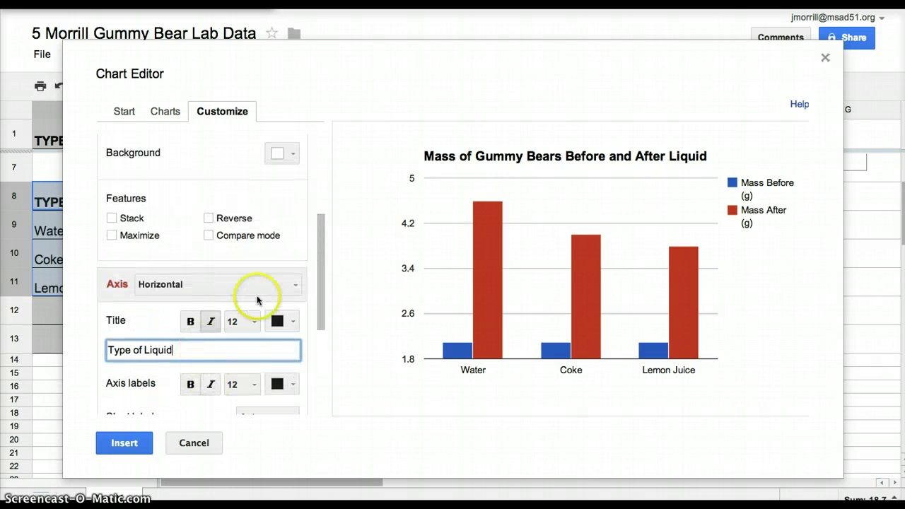
{"action": "left_click", "coordinate": [280, 283]}
{"action": "left_click", "coordinate": [259, 333]}
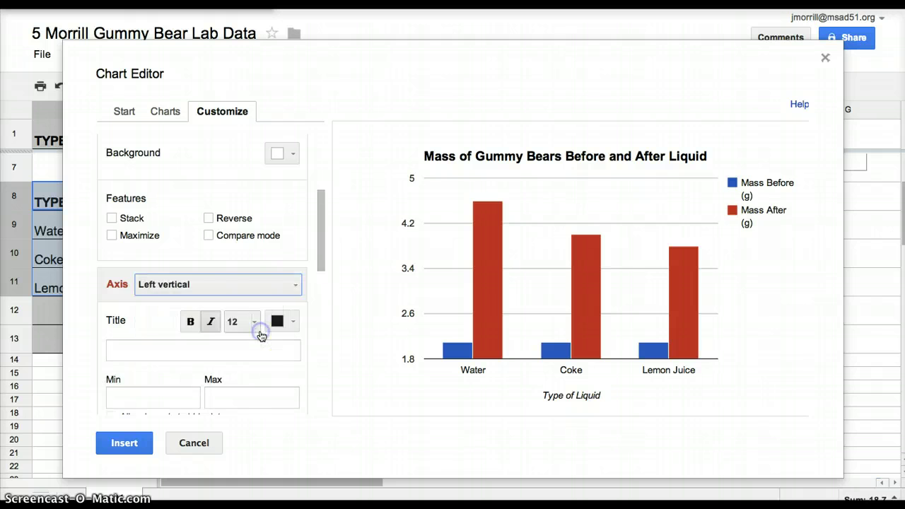
{"action": "scroll", "coordinate": [267, 306], "scroll_direction": "down", "scroll_amount": 3}
{"action": "scroll", "coordinate": [267, 306], "scroll_direction": "up", "scroll_amount": 2}
{"action": "left_click", "coordinate": [150, 254]}
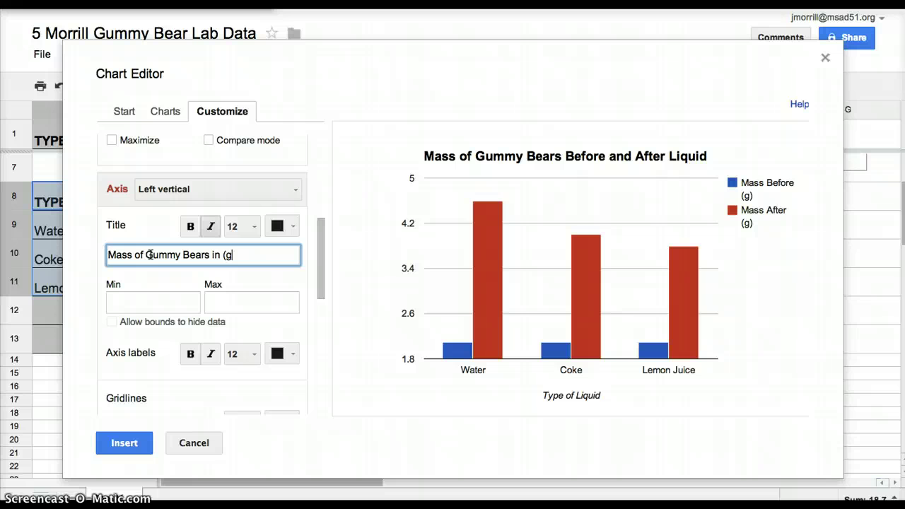
{"action": "type", "text": ")"}
Set the vertical axis minimum to 0 and maximum to 5.
{"action": "left_click", "coordinate": [157, 311]}
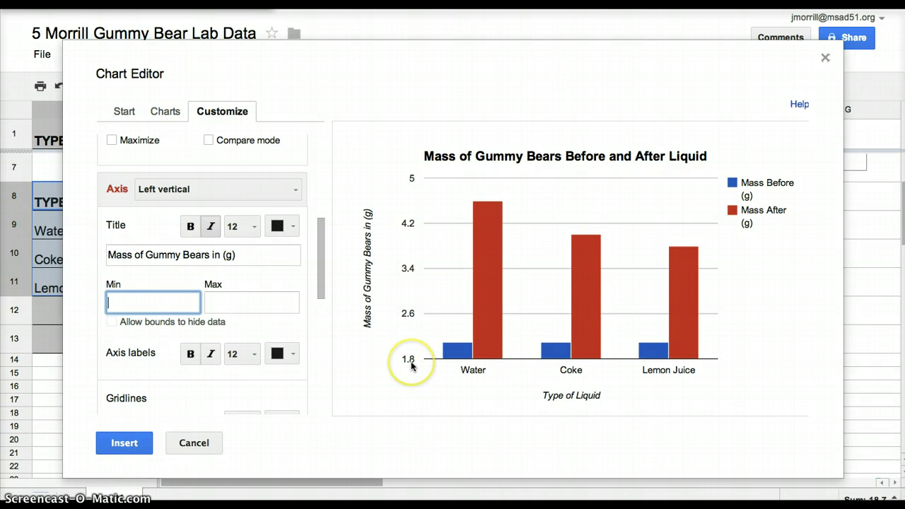
{"action": "type", "text": "0"}
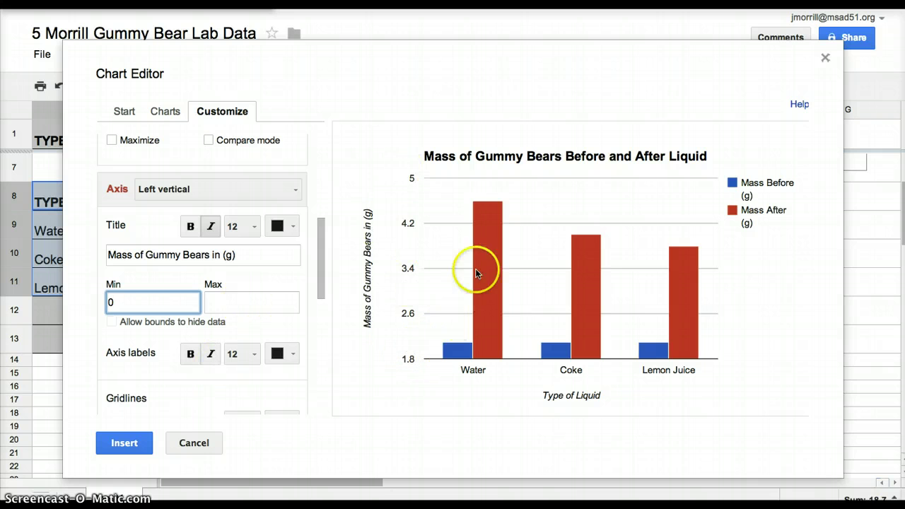
{"action": "mouse_move", "coordinate": [479, 210]}
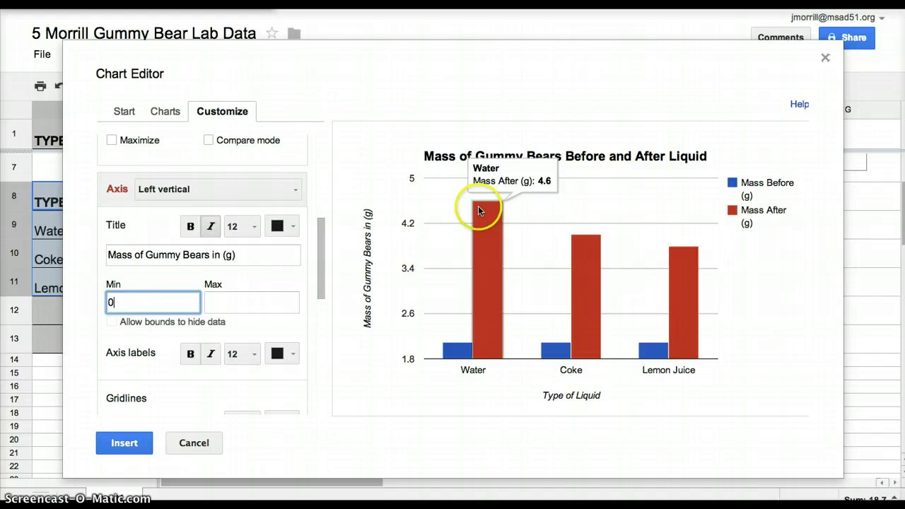
{"action": "left_click", "coordinate": [249, 304]}
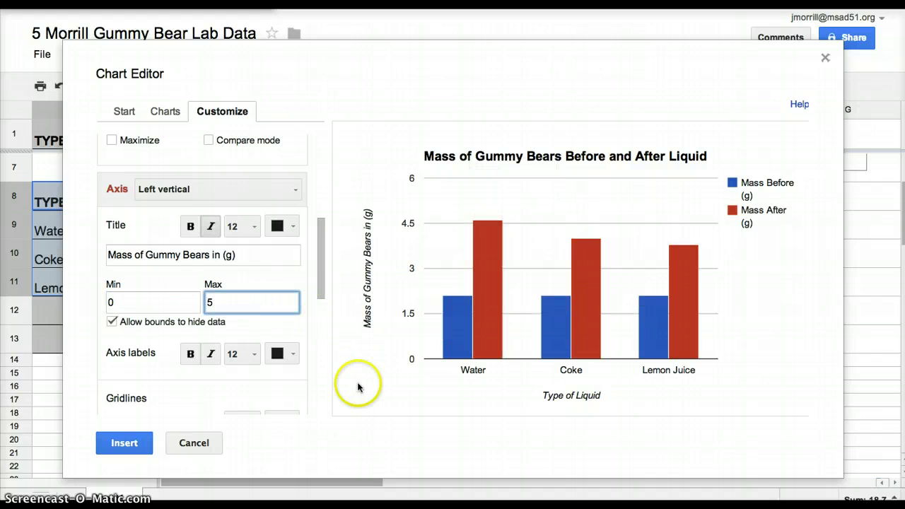
Insert the mass chart and move it beside the mass table over columns D–F.
{"action": "left_click", "coordinate": [127, 441]}
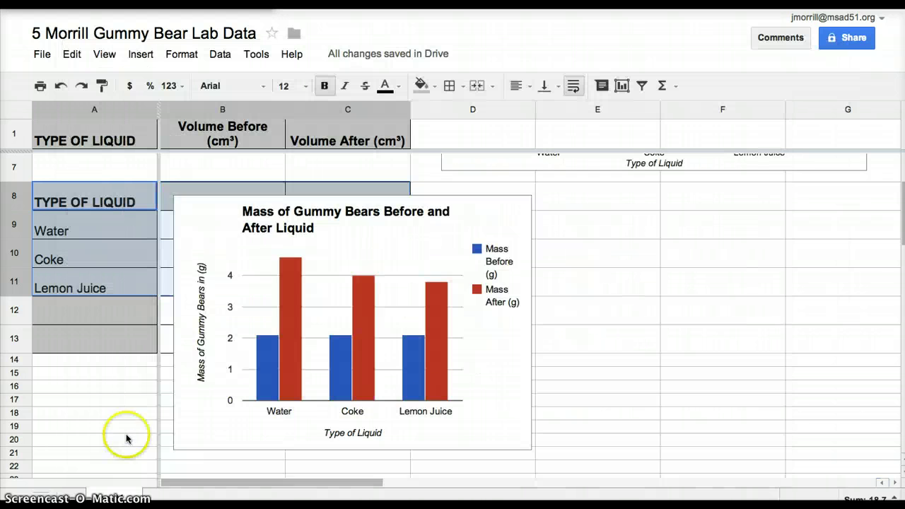
{"action": "left_click", "coordinate": [504, 198]}
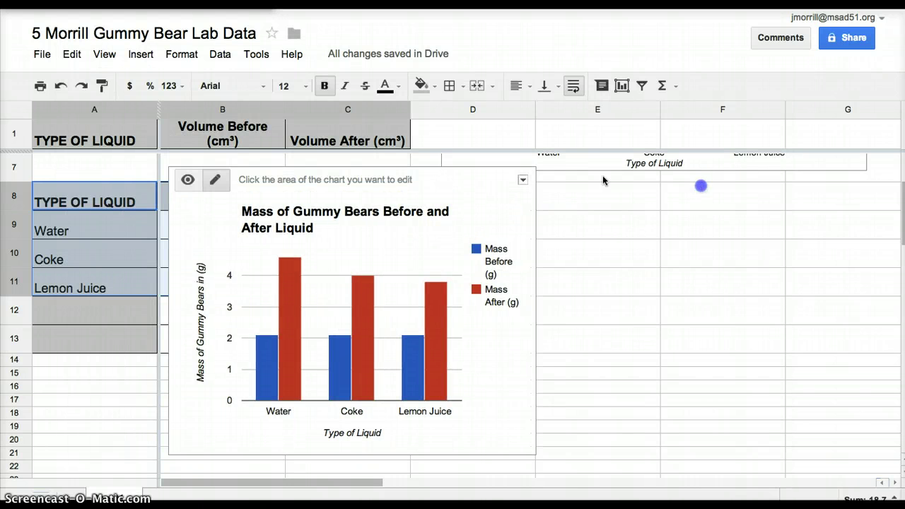
{"action": "left_click_drag", "start_coordinate": [414, 171], "coordinate": [688, 200]}
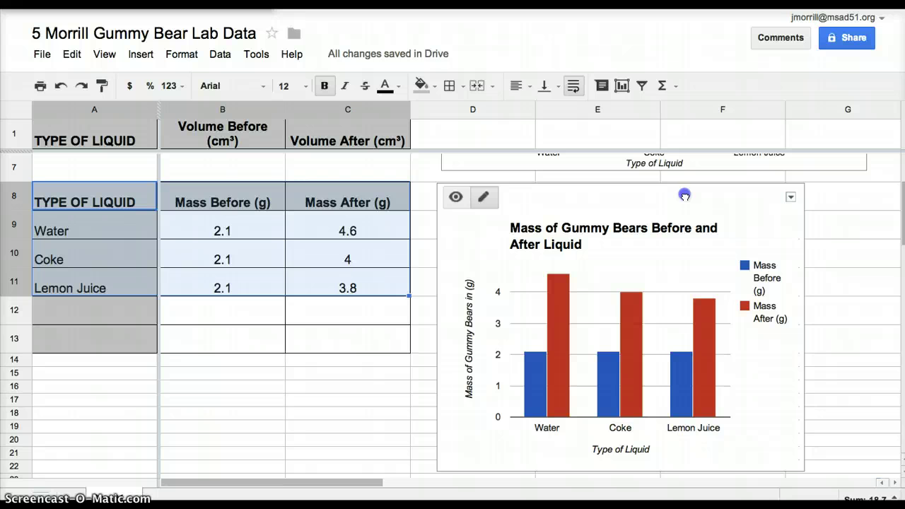